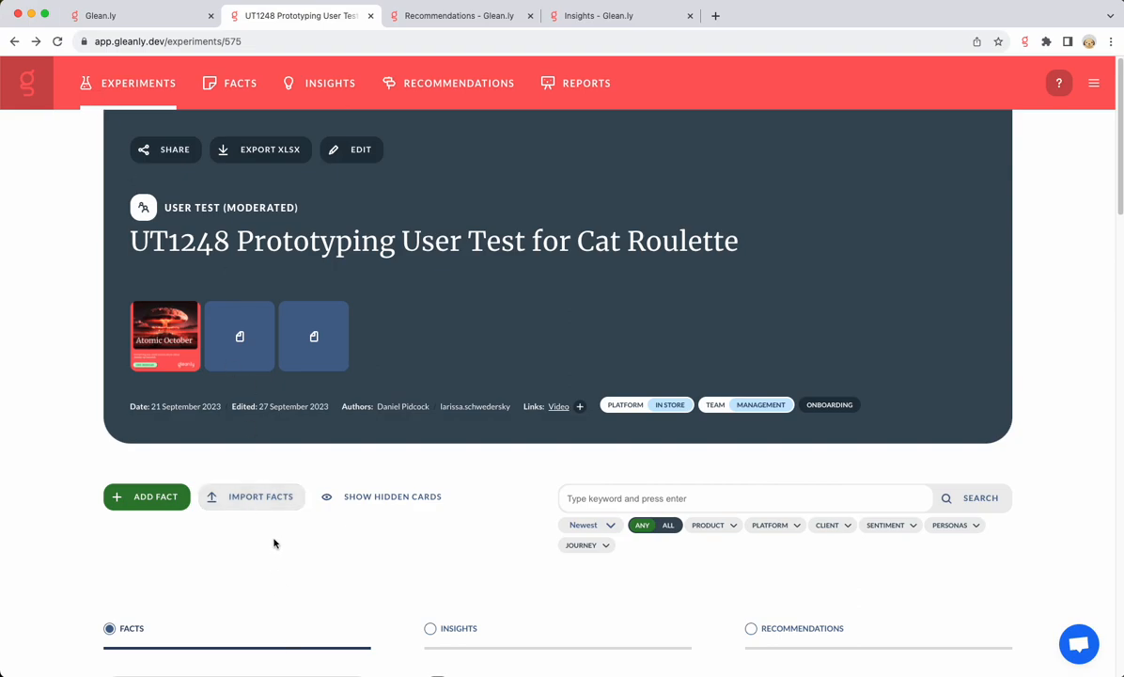
Step: Look over the Insights and Recommendations pages and the import options available for recommendations
left_click(571, 22)
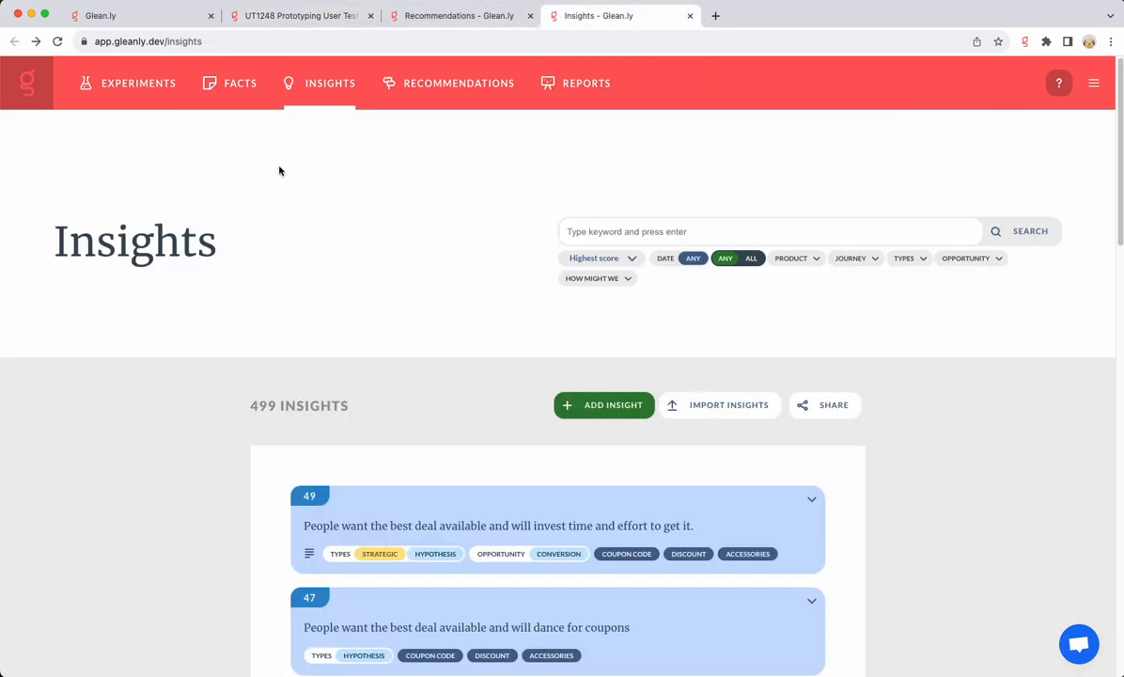
left_click(475, 17)
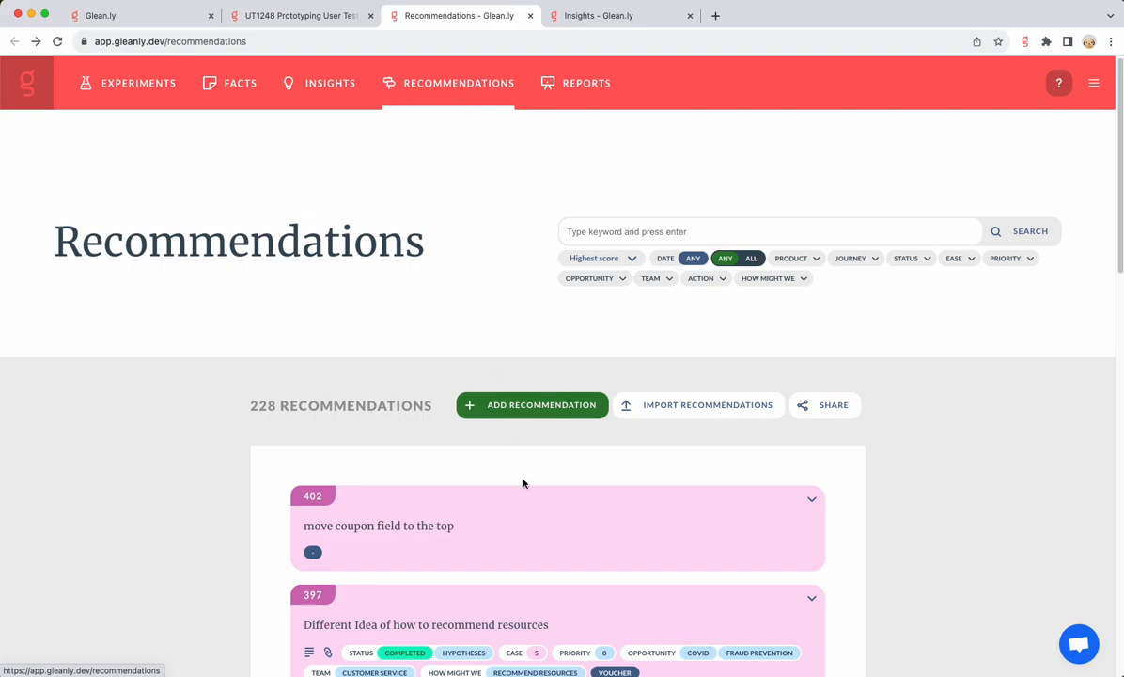
left_click(673, 414)
scroll(394, 502, "down", 4)
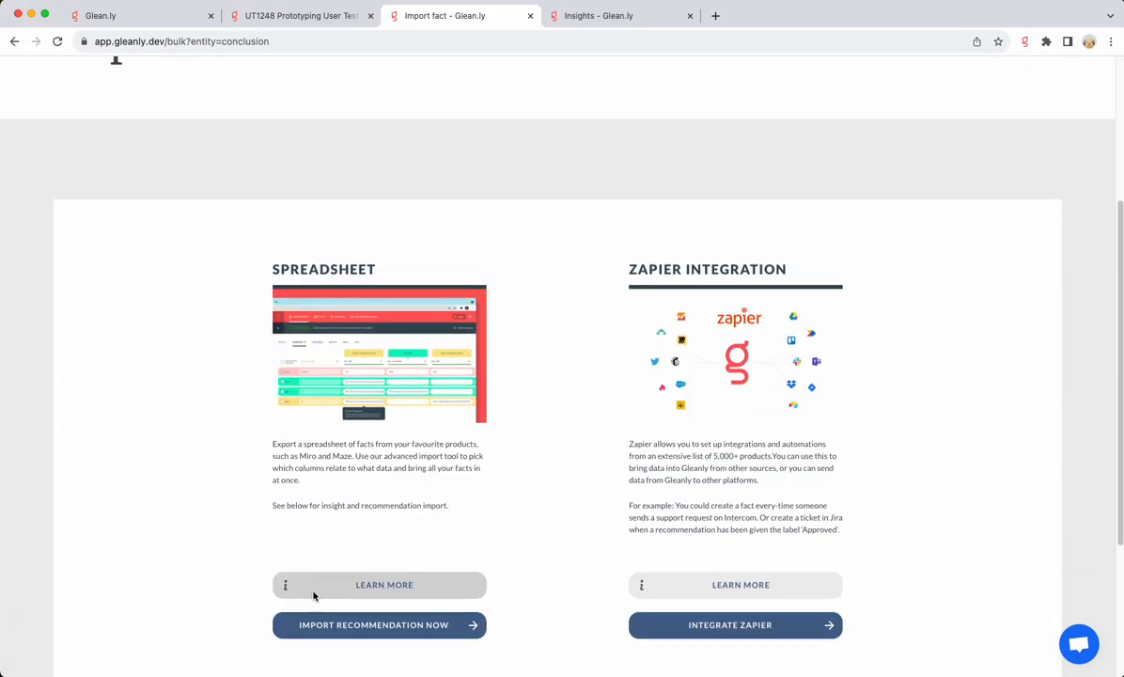
scroll(316, 581, "up", 1)
Step: Start a spreadsheet import of facts for the experiment "UT1248 Prototyping User Test for Cat Roulette"
left_click(296, 16)
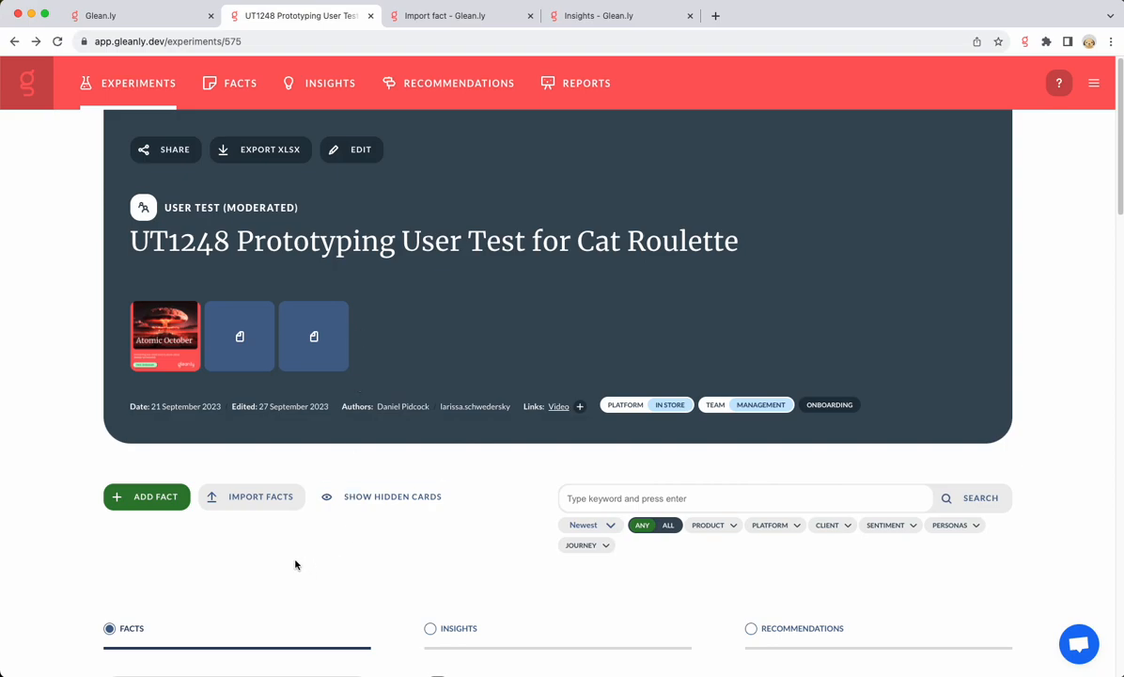
left_click(259, 502)
scroll(294, 555, "down", 3)
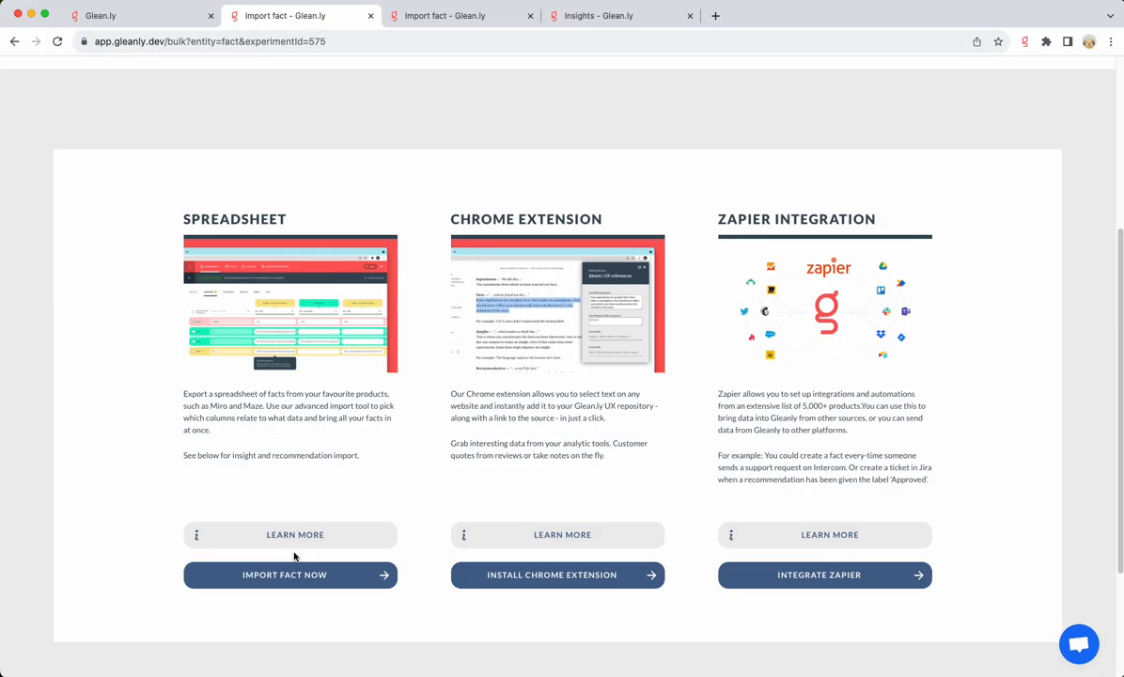
left_click(261, 582)
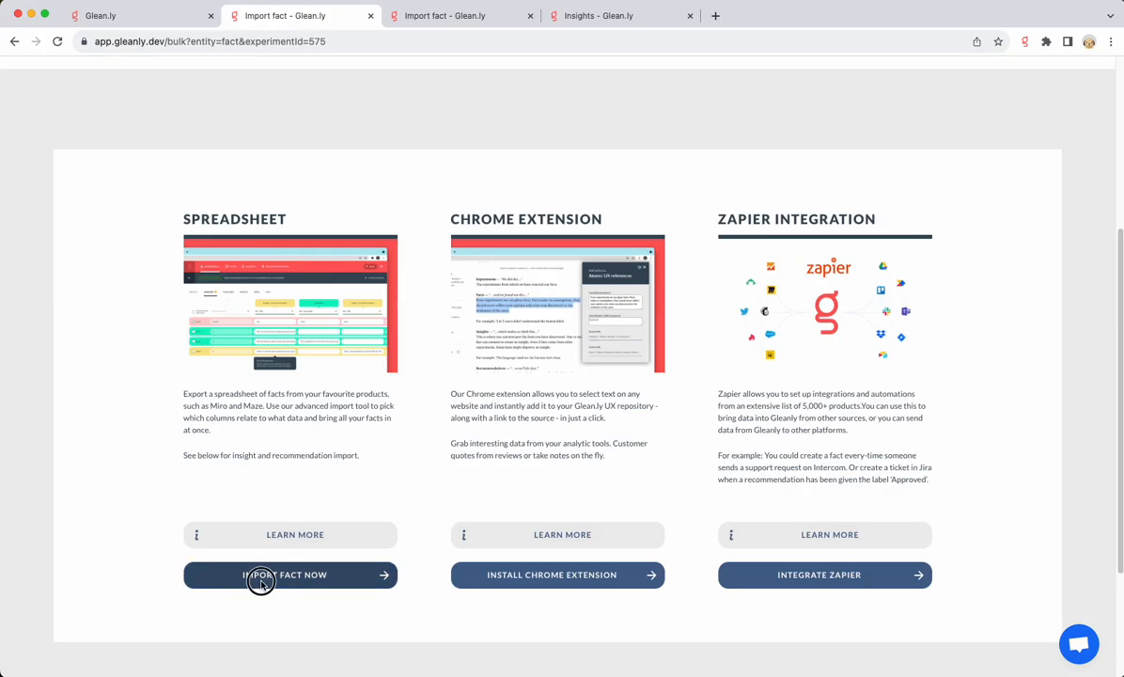
Step: Choose and upload the spreadsheet "Gleanly Experiment - UK basket experience improvements (2).xlsx" for the bulk fact import
left_click(442, 423)
left_click(368, 139)
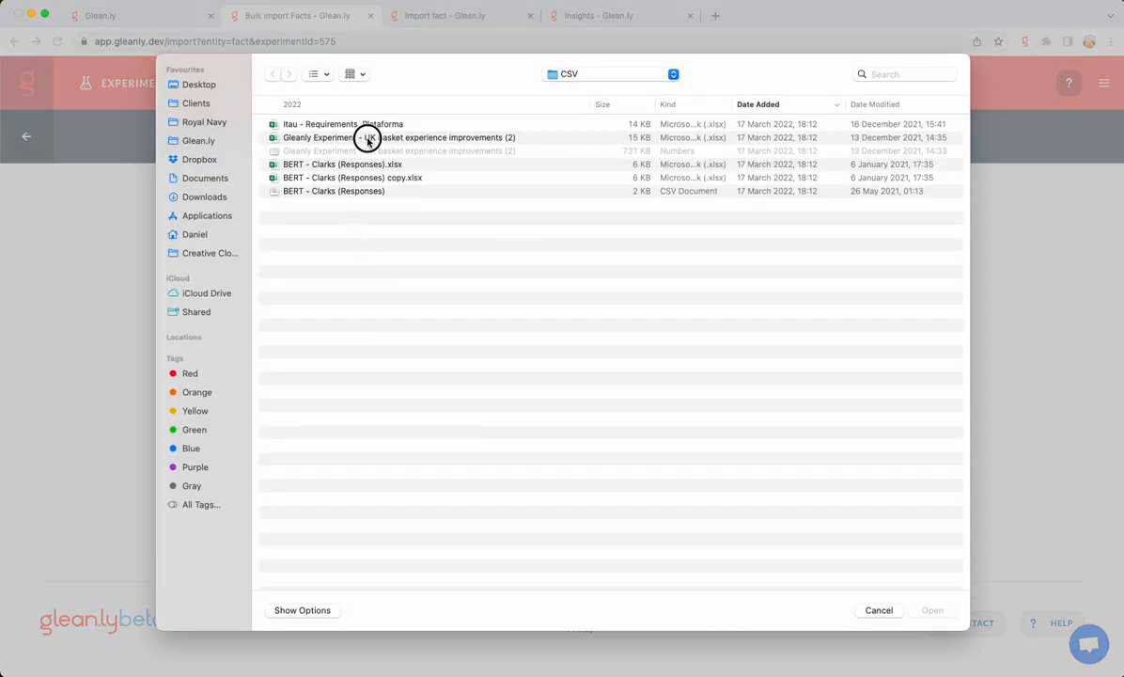
left_click(928, 610)
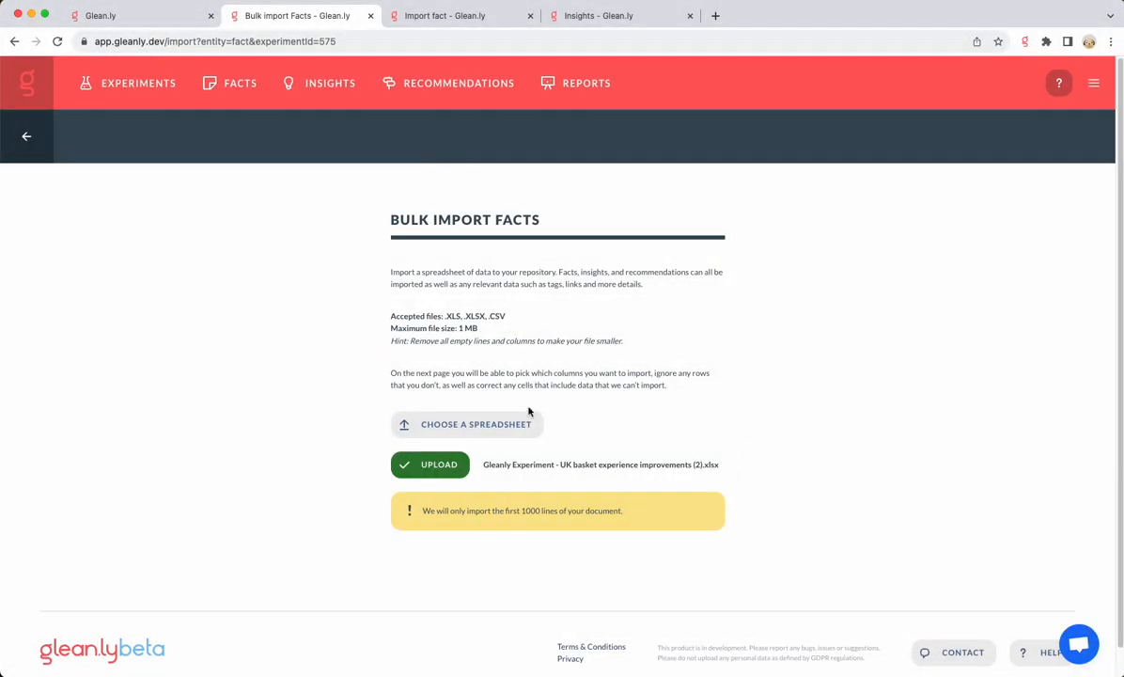
left_click_drag(426, 522, 574, 526)
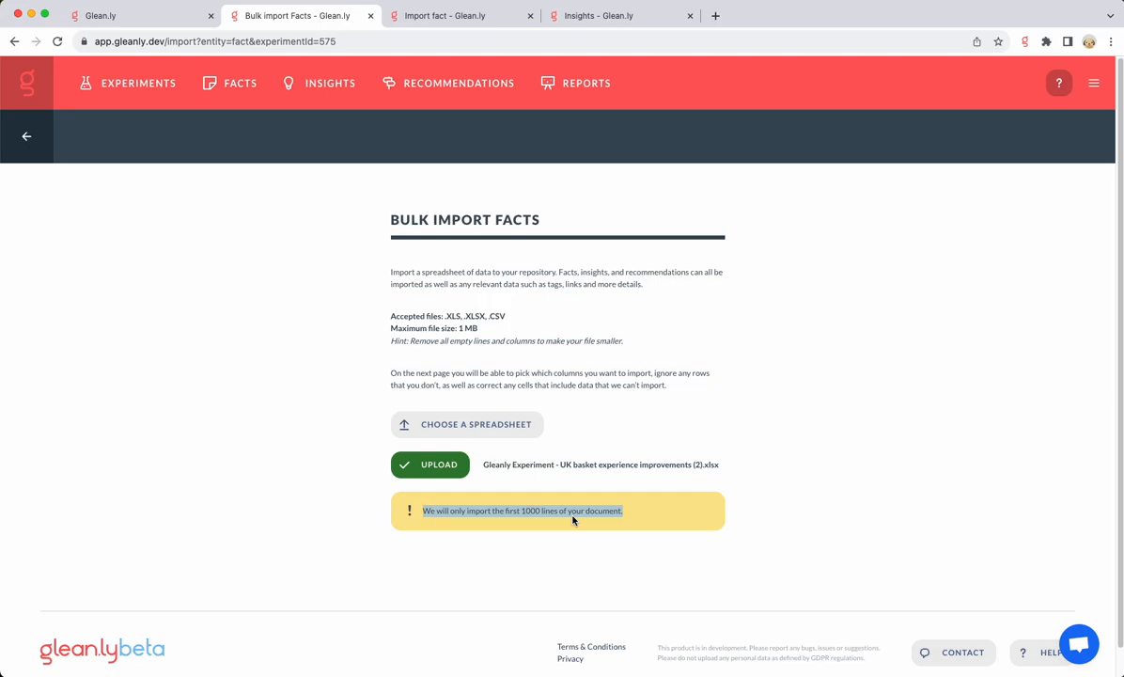
left_click(400, 464)
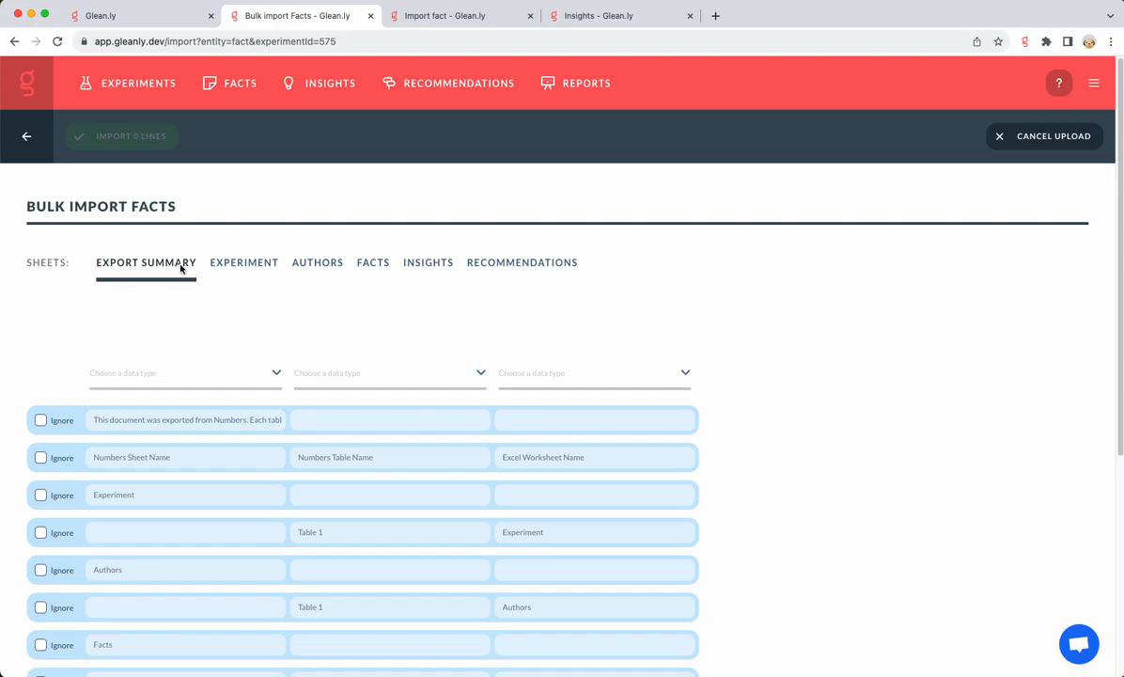
Step: Look through the Experiment, Authors, Facts and Recommendations sheets of the uploaded spreadsheet, ending on the Facts sheet
left_click(219, 264)
left_click(321, 264)
left_click(378, 268)
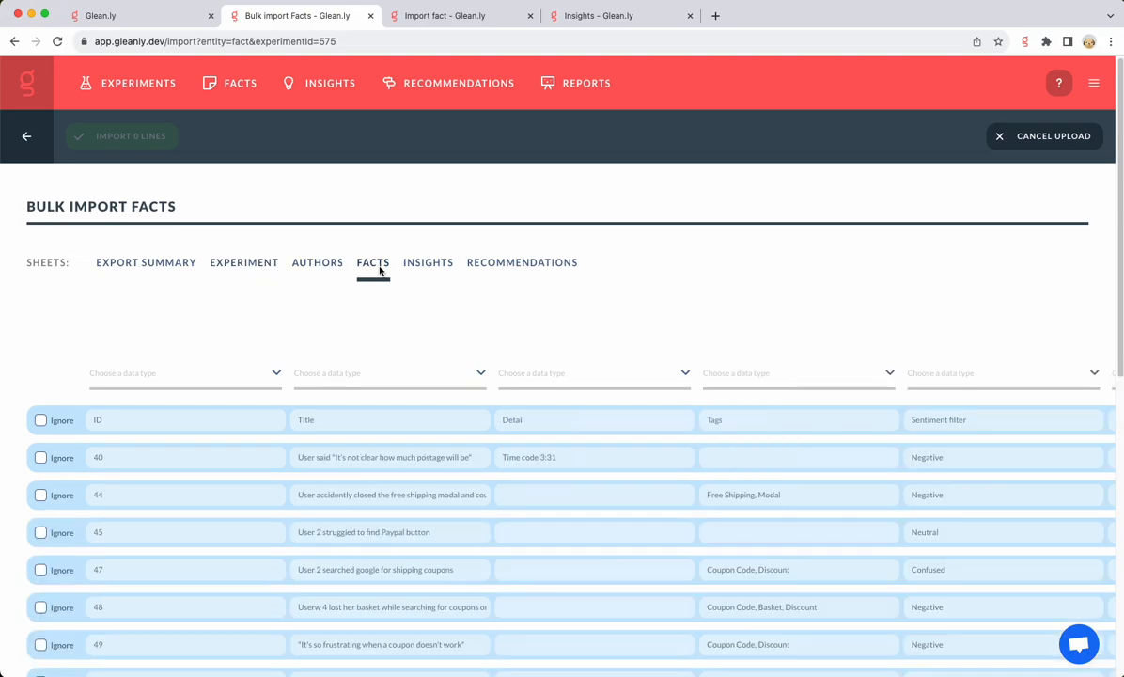
left_click(522, 264)
left_click(376, 265)
Step: Map the Facts sheet's Title, Detail and Tags columns to the data types Title (required), More detail and Tags
scroll(379, 353, "down", 5)
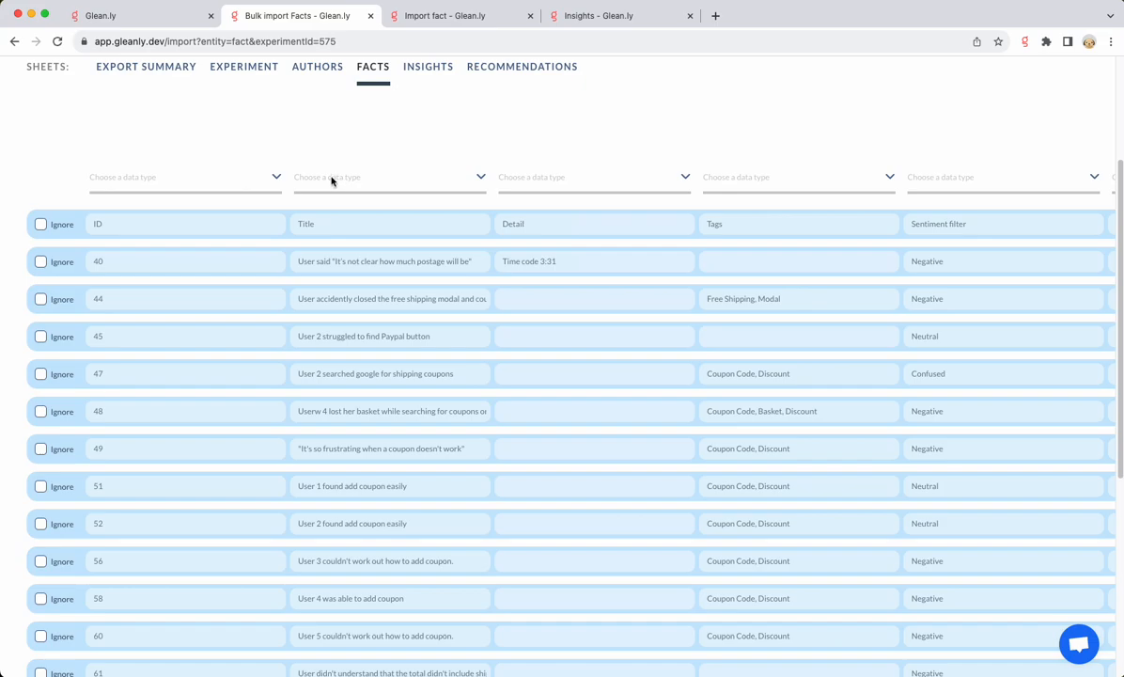
left_click(366, 180)
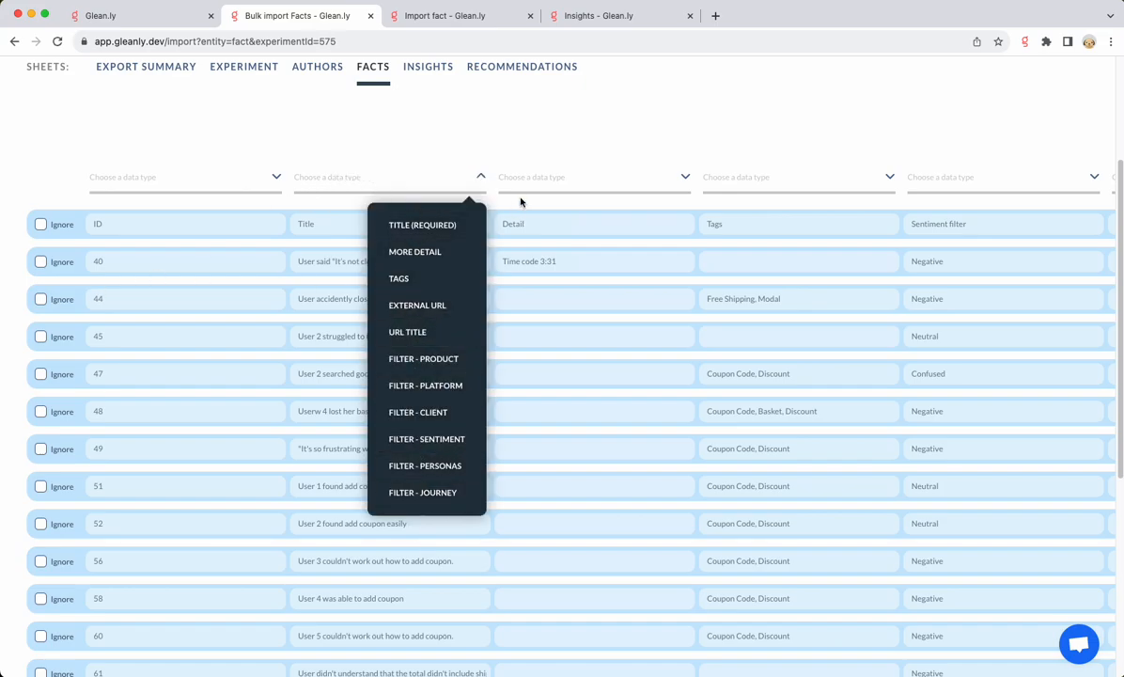
left_click(439, 229)
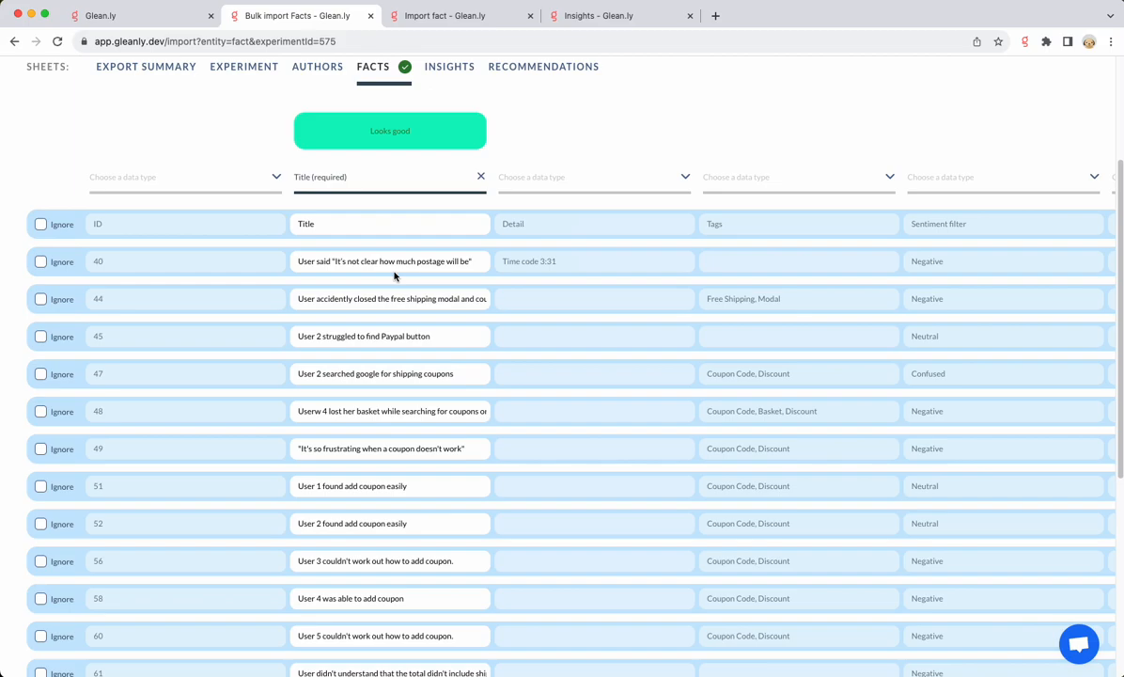
scroll(394, 278, "up", 4)
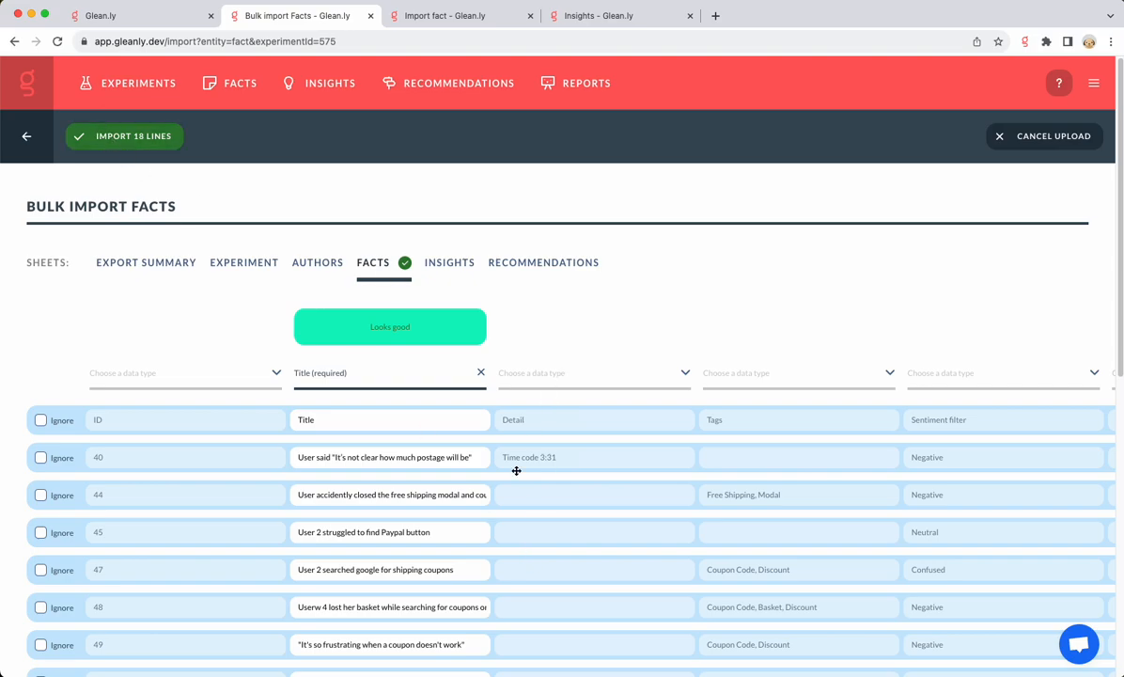
left_click(527, 369)
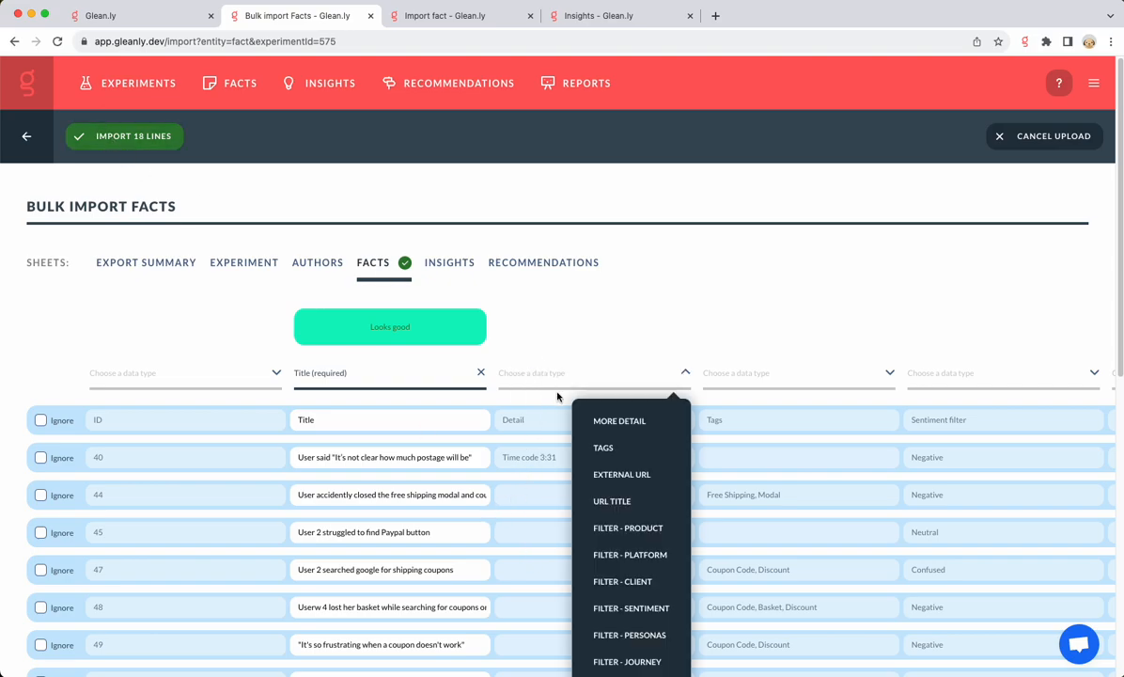
left_click(638, 425)
left_click(738, 380)
left_click(831, 425)
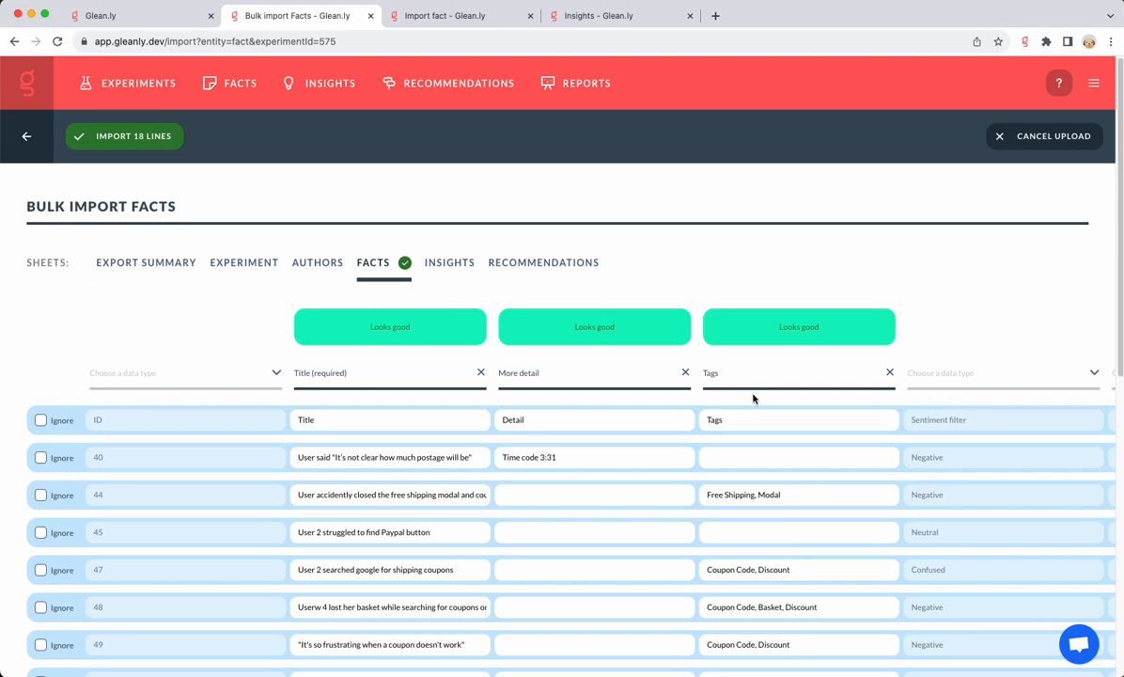
Step: Try mapping the Sentiment filter column to the Tags data type and clear that mapping
left_click(1016, 379)
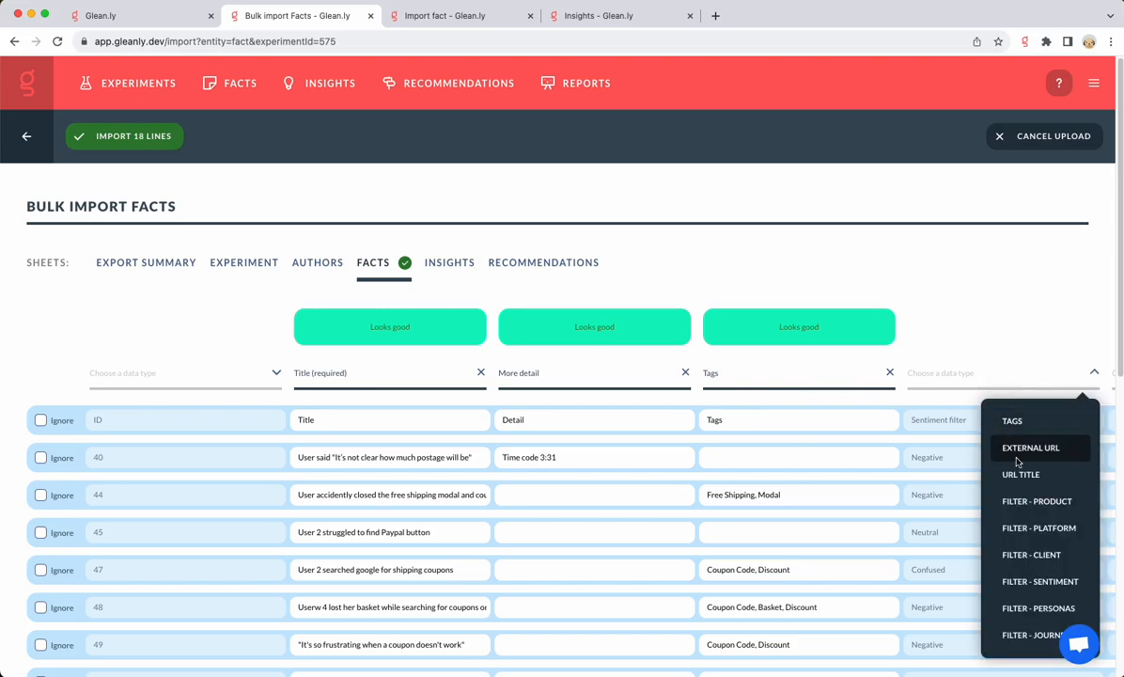
left_click(1021, 425)
left_click_drag(965, 364, 674, 352)
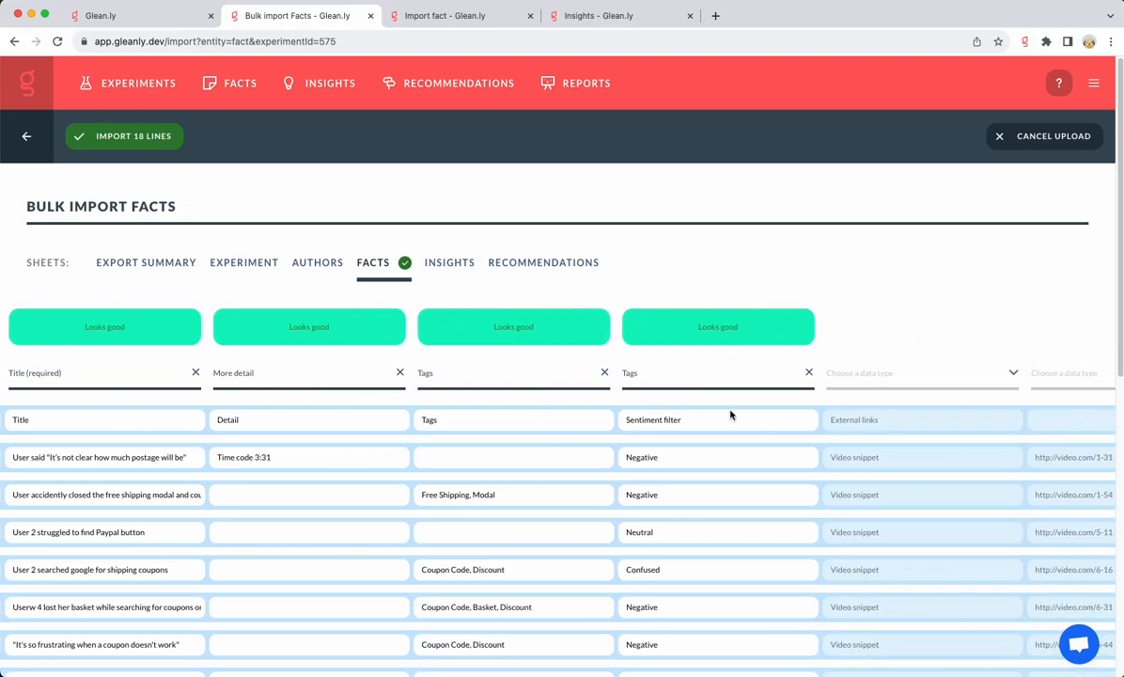
left_click(807, 372)
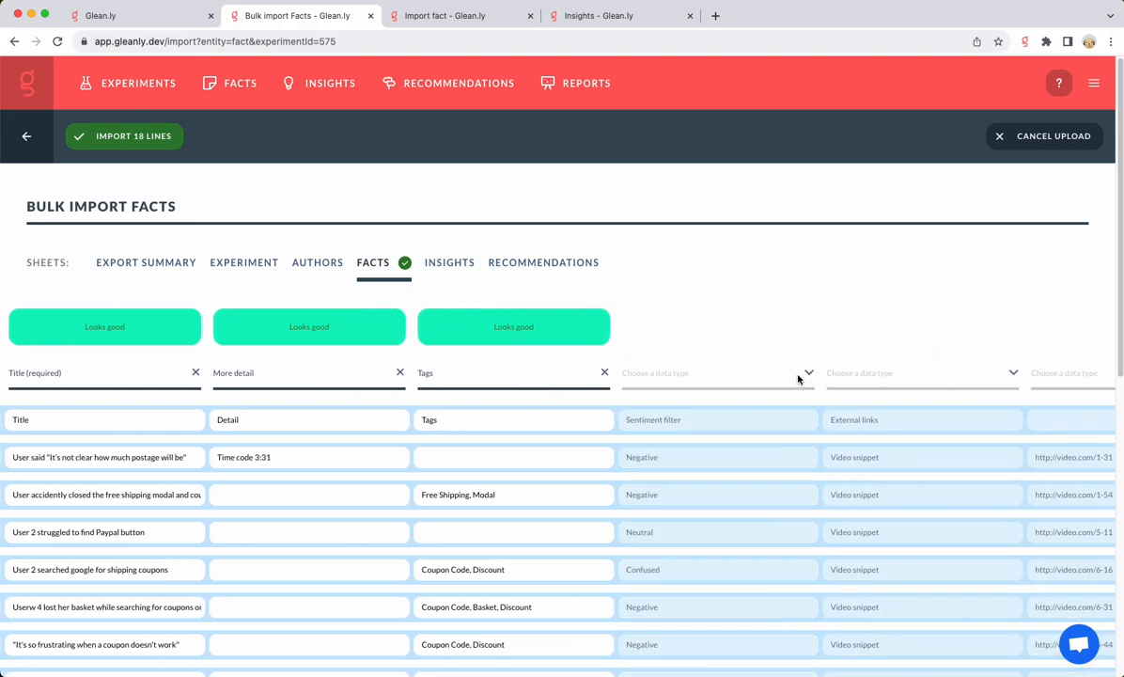
Step: Map the Sentiment filter column to the data type Filter - Sentiment
left_click(798, 379)
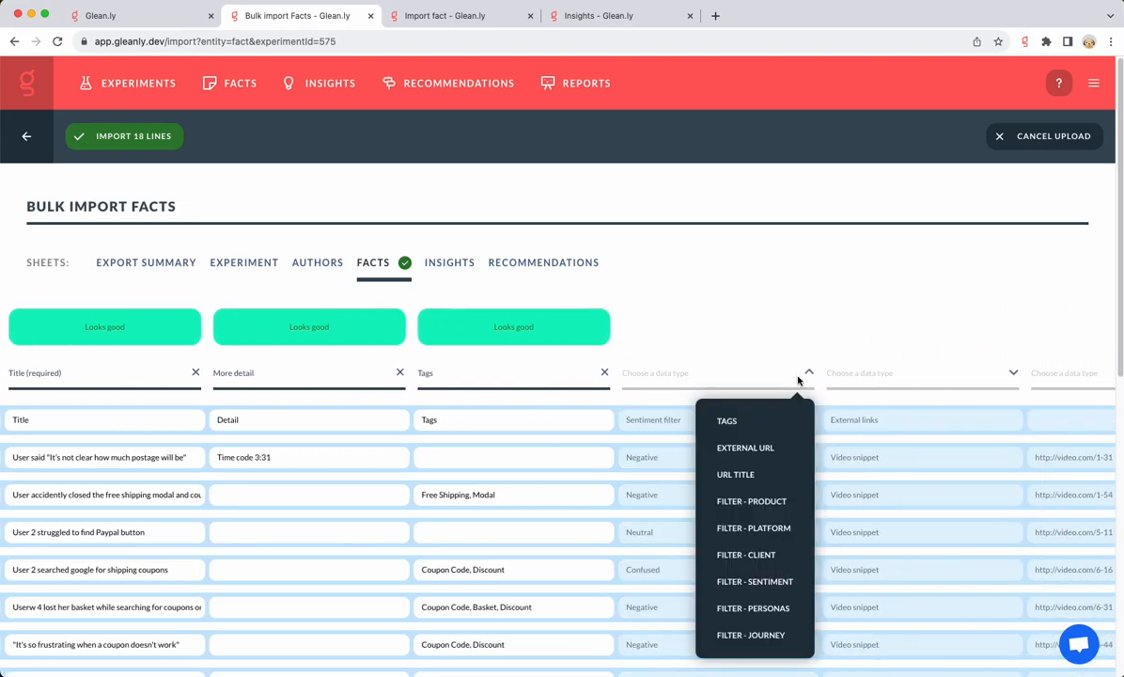
left_click(753, 580)
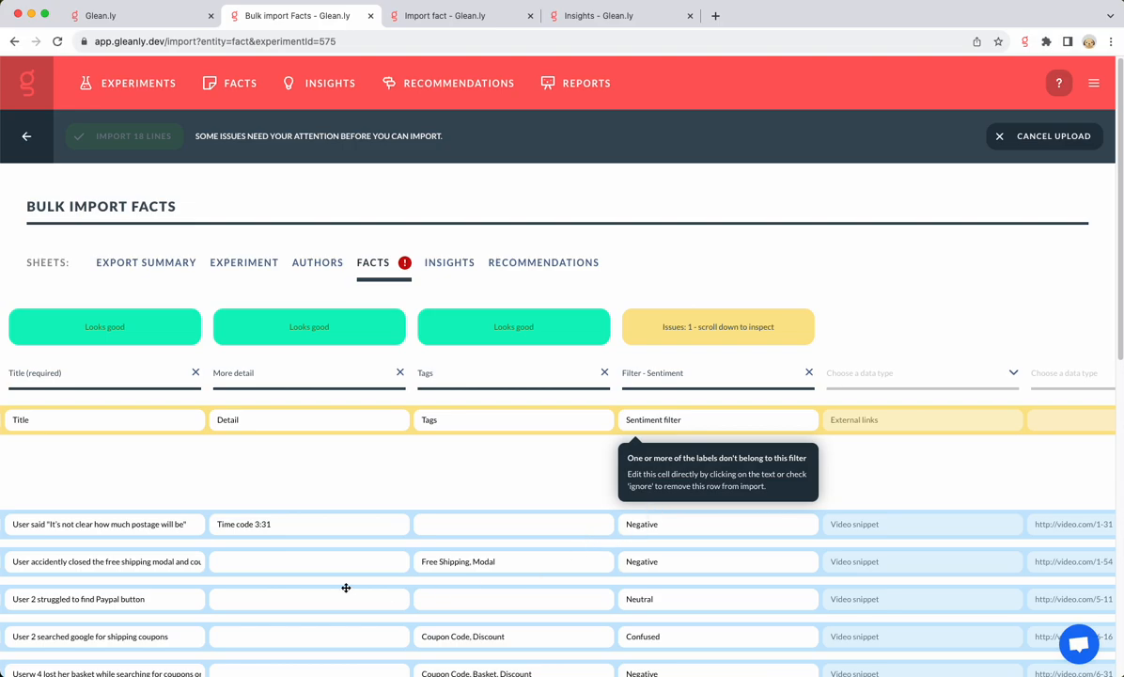
Step: Enter dfdsfgdsfg as the tag of the postage fact in row 40 and re-enter its sentiment as Negative
left_click(418, 529)
type("dfdsfgdsfg")
left_click(660, 533)
type("e")
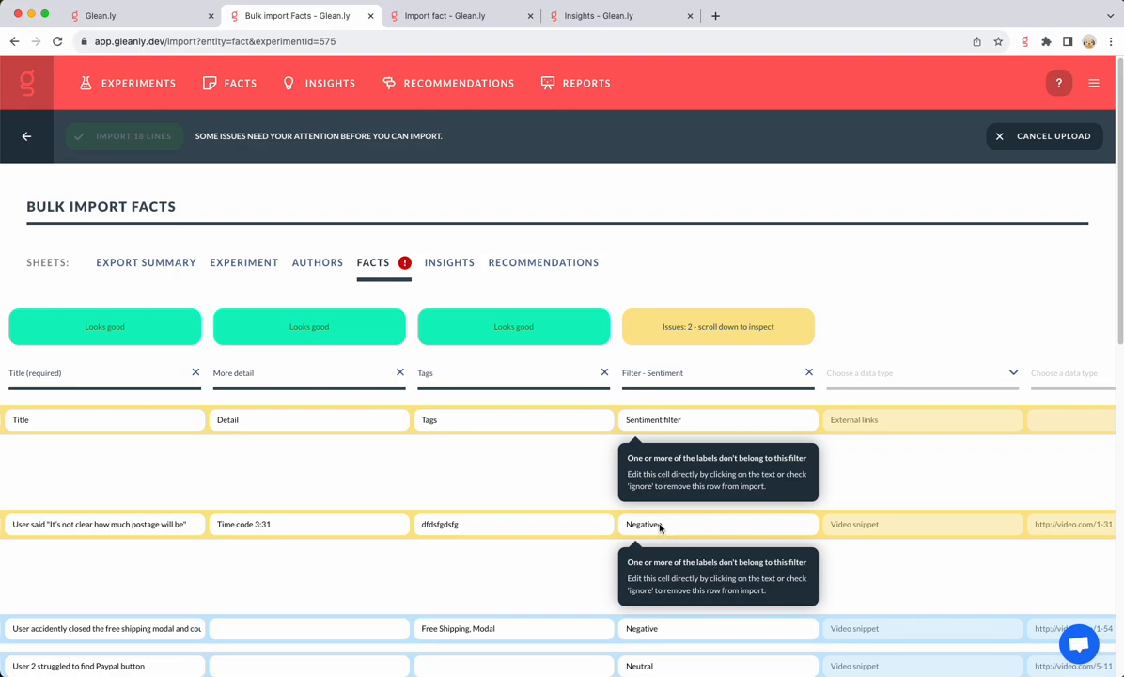
left_click(604, 590)
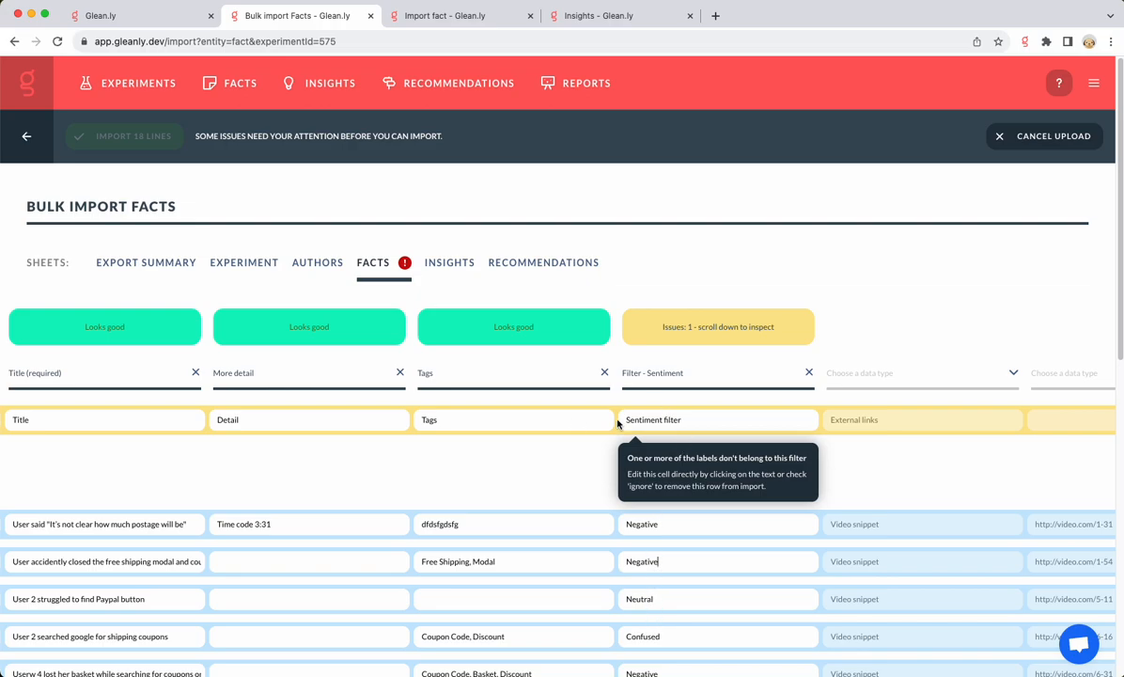
Step: Set the column-heading row of the Facts sheet to be ignored in the import
scroll(472, 466, "left", 3)
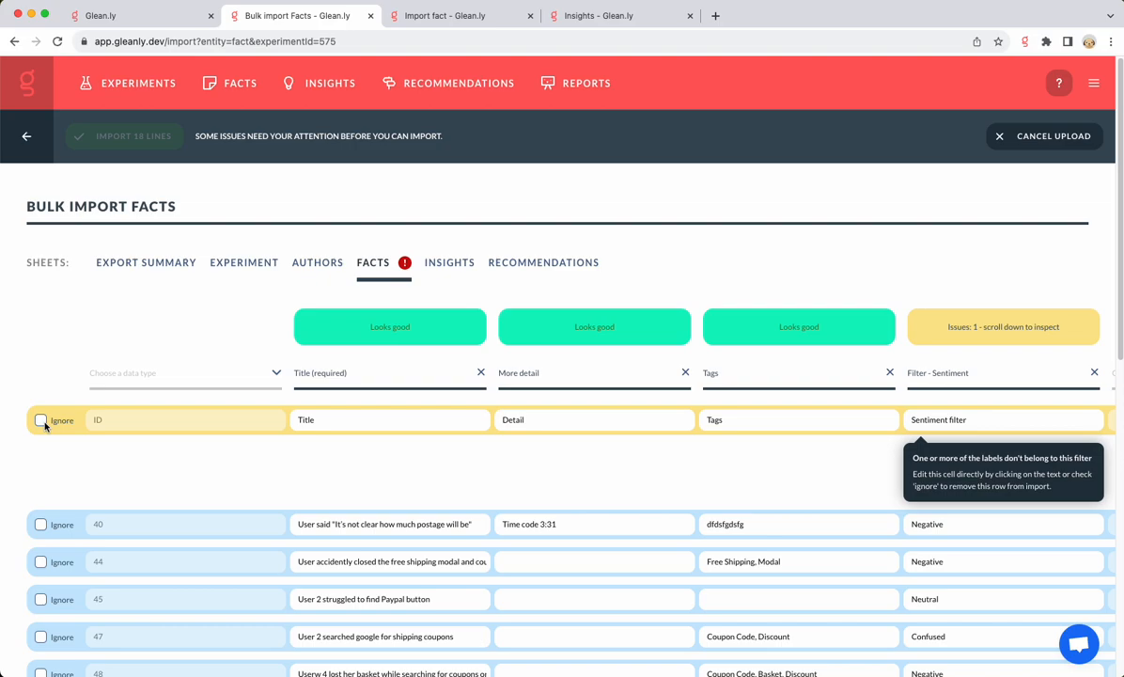
left_click(42, 421)
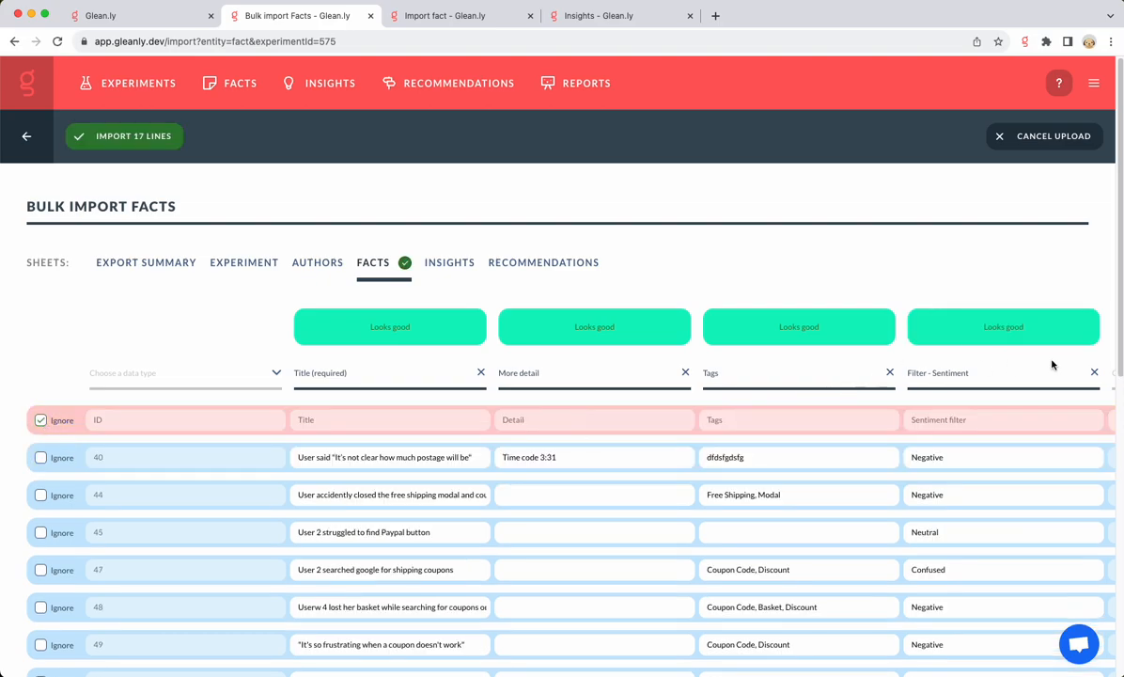
Step: Map the External links column to URL title and the unnamed web address column to External URL
scroll(1011, 366, "right", 5)
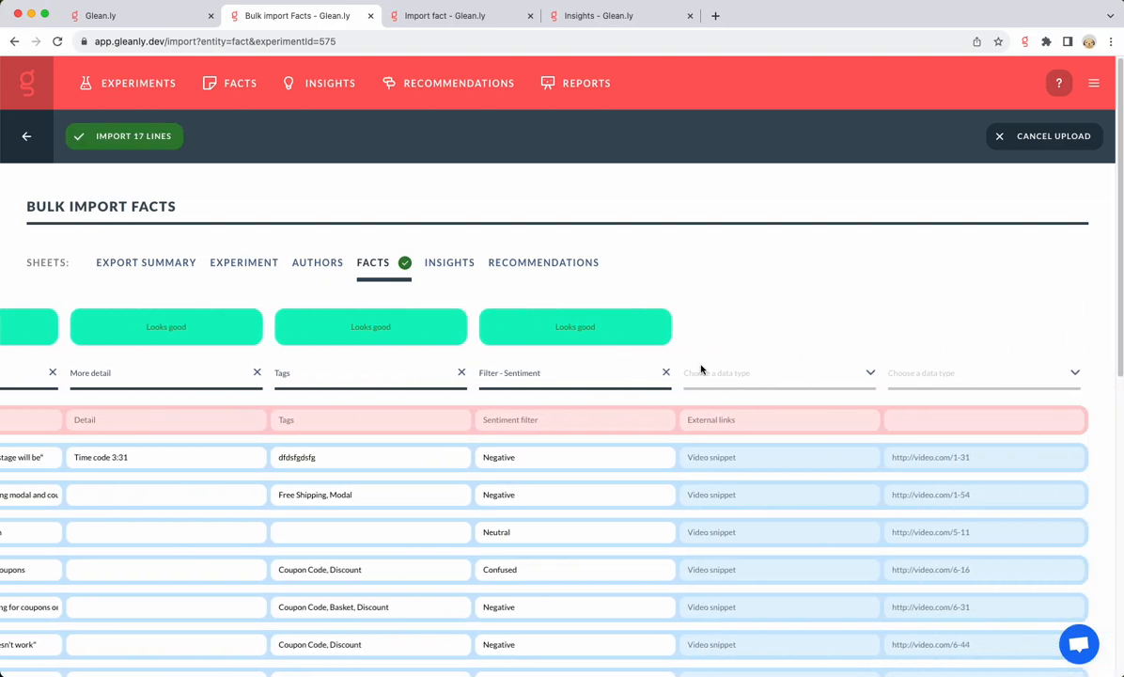
left_click(756, 375)
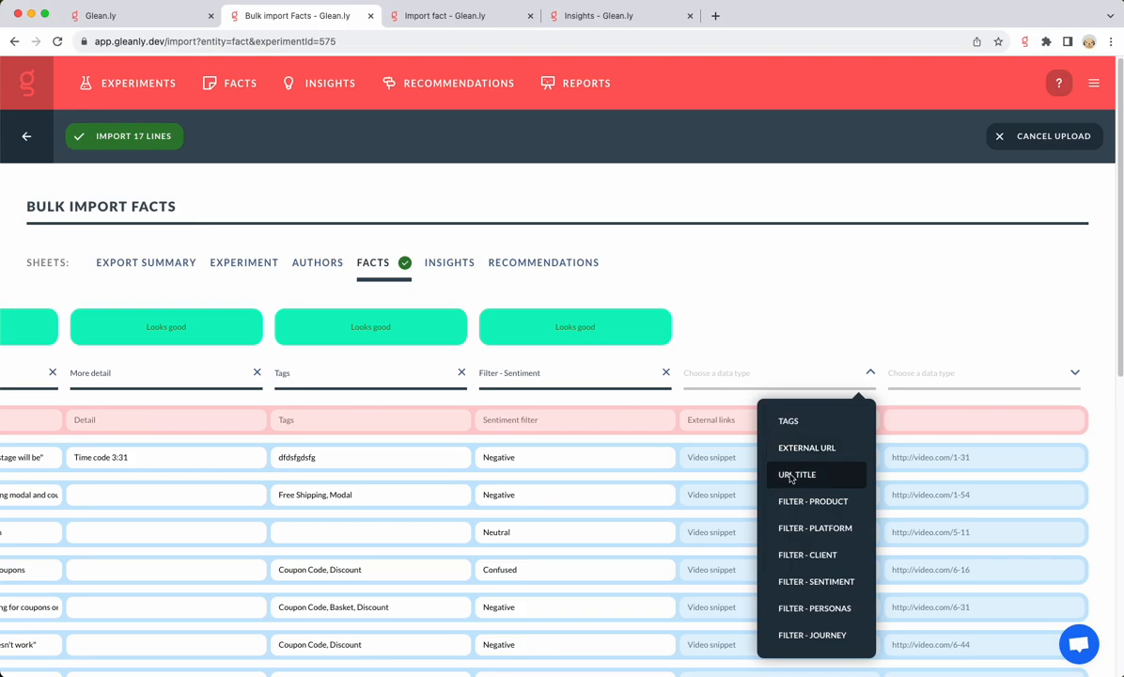
left_click(791, 474)
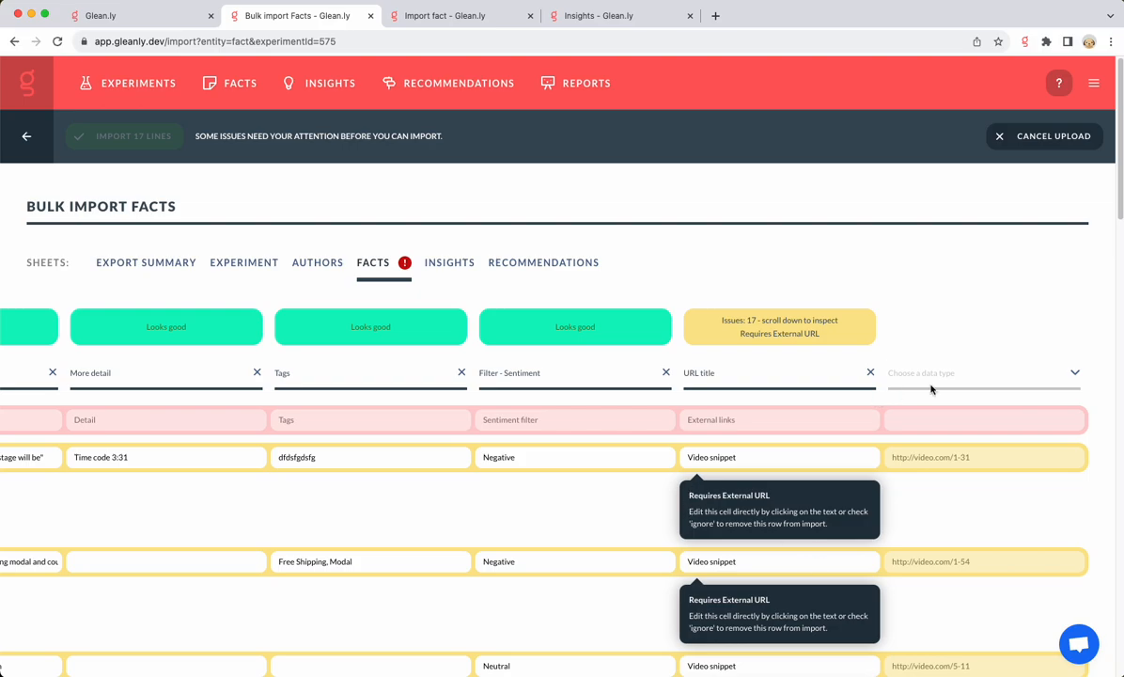
left_click(902, 376)
left_click(988, 450)
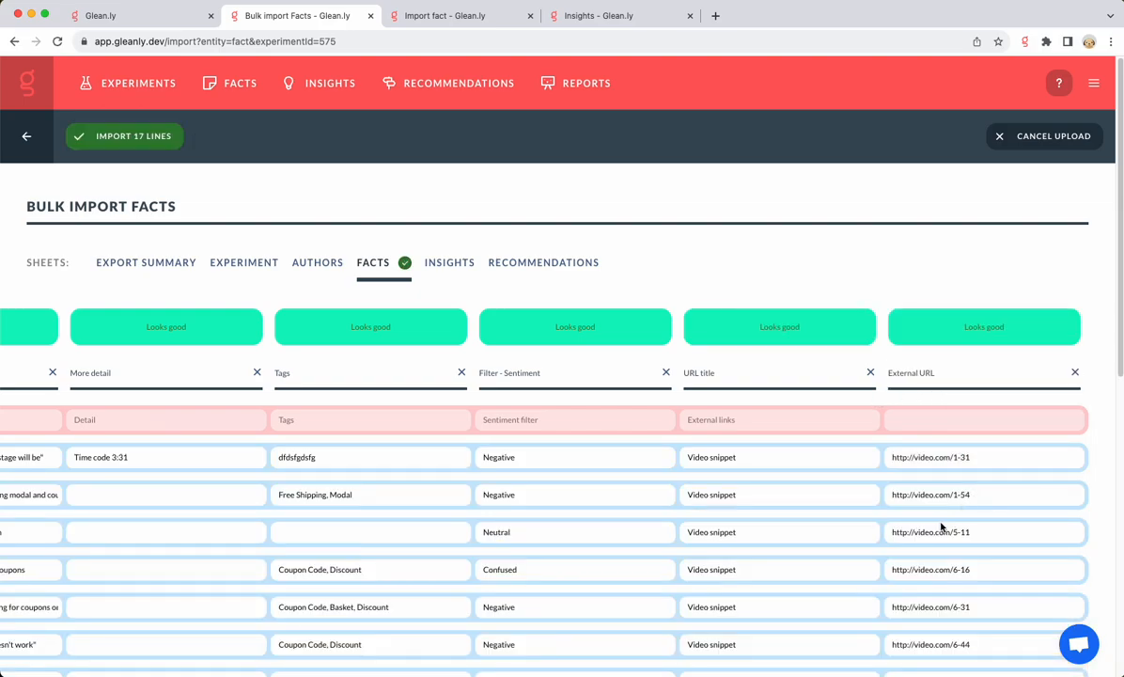
Step: Check the mapped columns and import the fact lines into the experiment
scroll(535, 360, "left", 5)
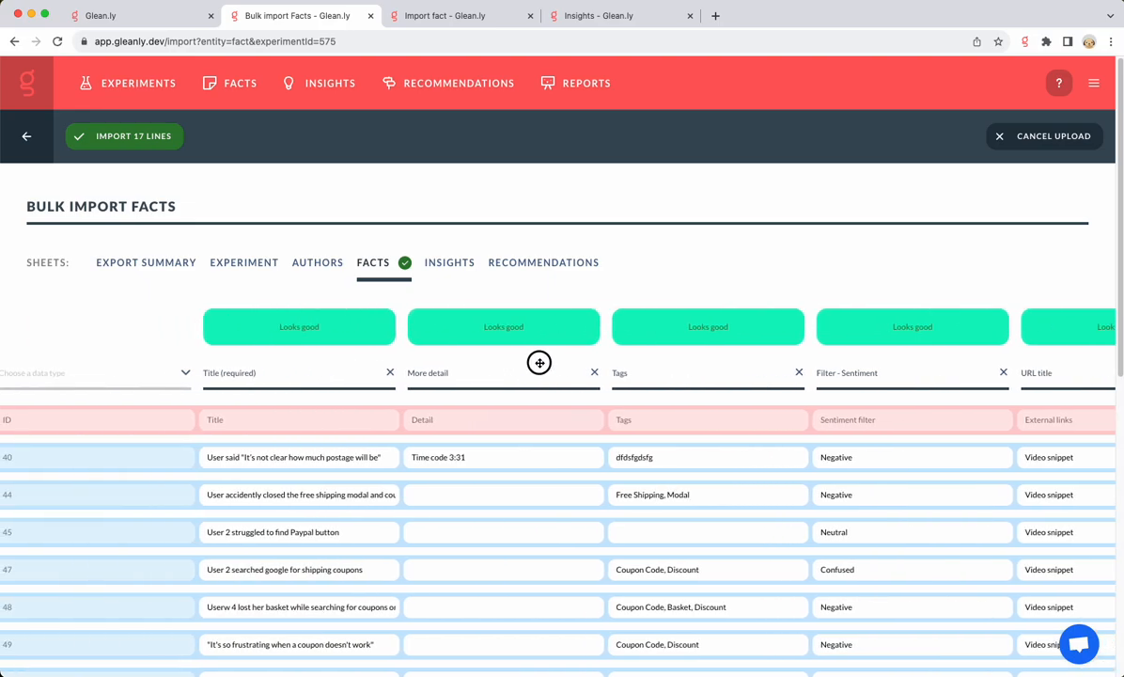
double_click(254, 498)
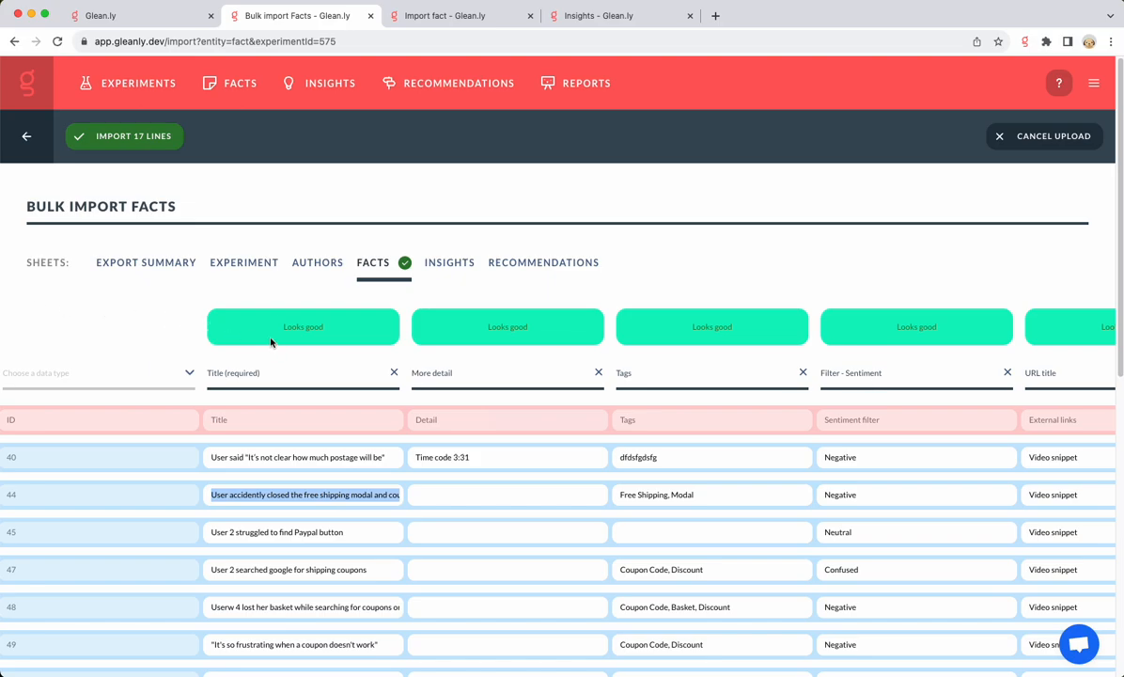
left_click_drag(828, 368, 755, 382)
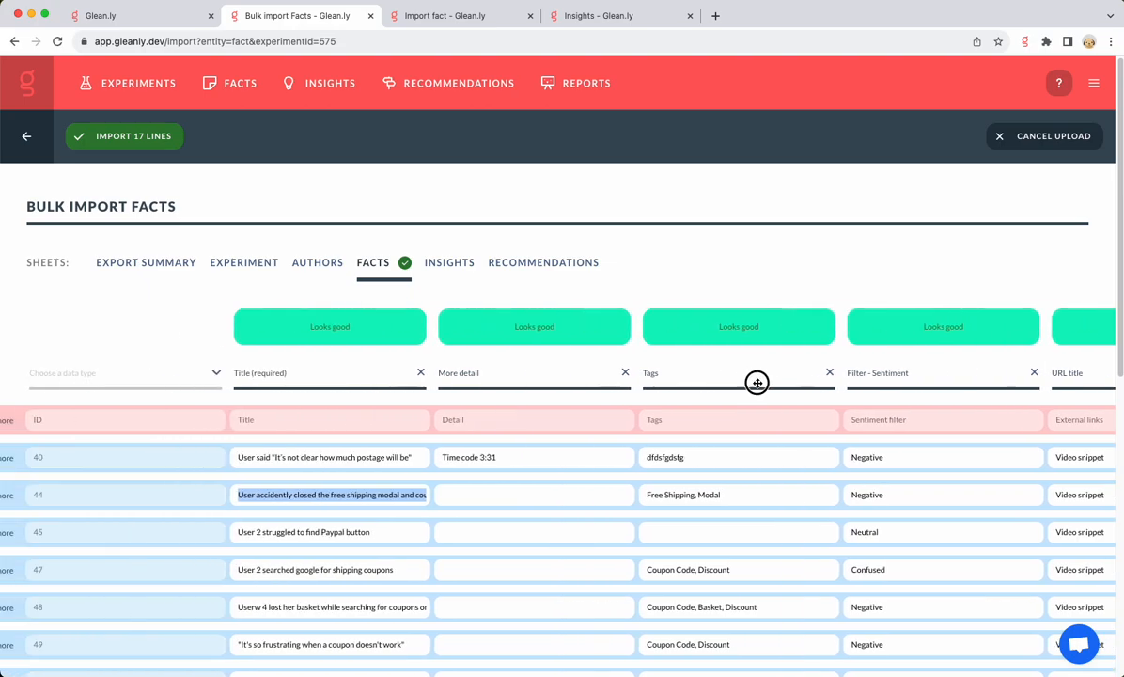
left_click(114, 139)
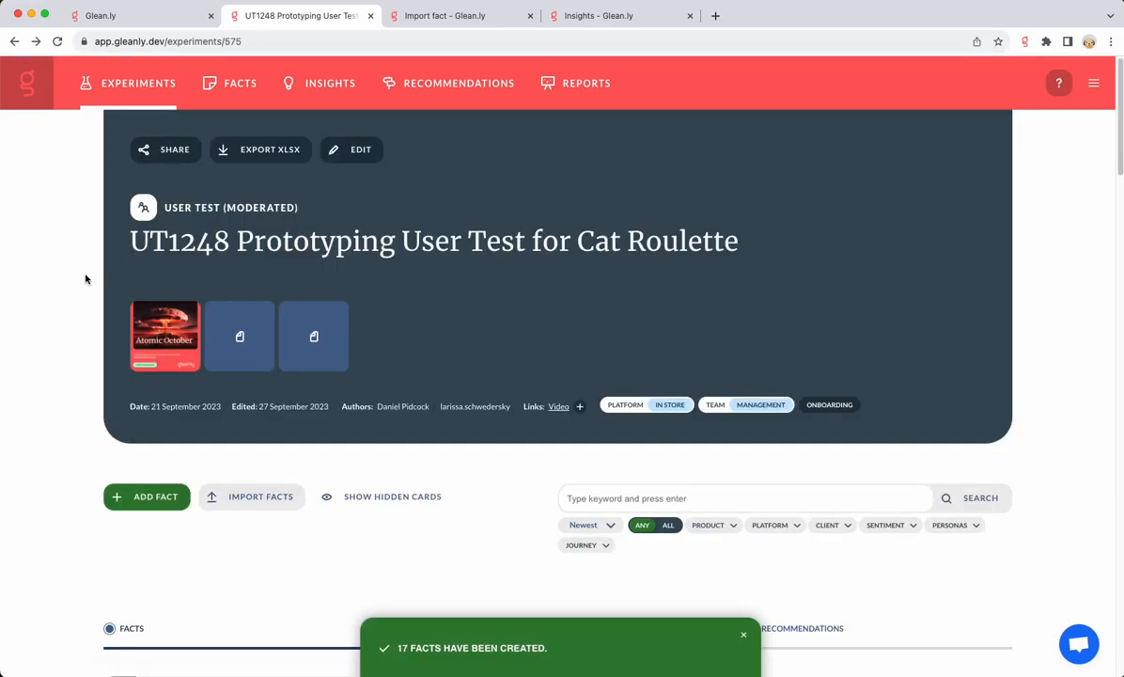
Step: Expand the imported fact about unclear postage costs to examine its details, link and tags
scroll(196, 308, "down", 3)
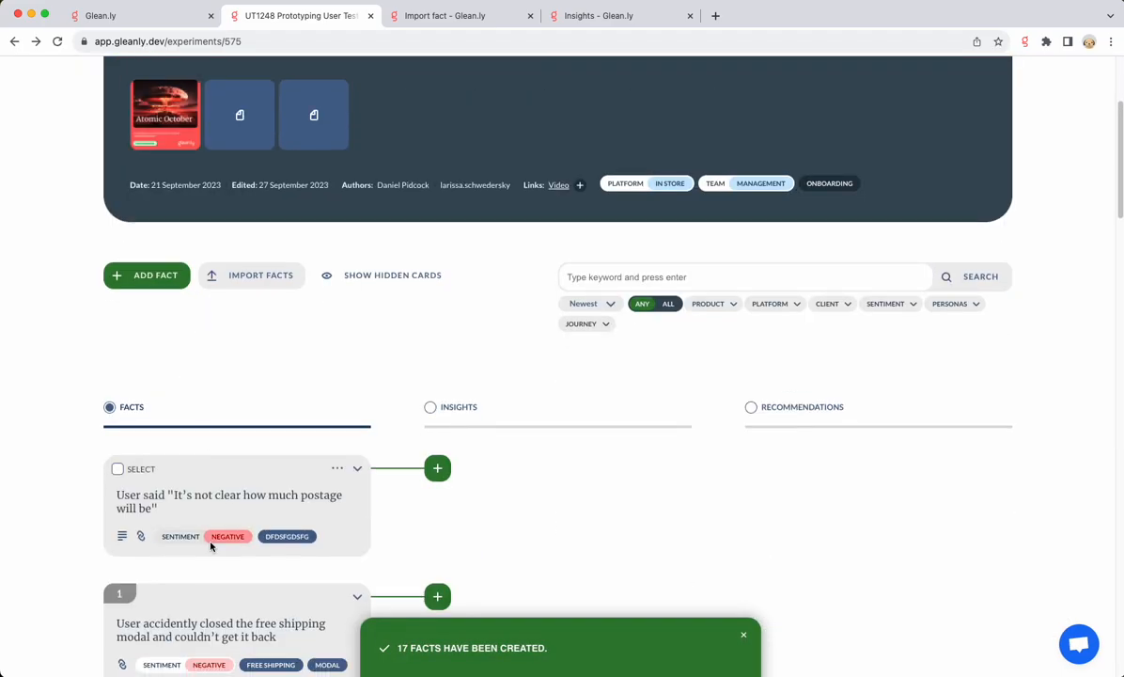
left_click(356, 470)
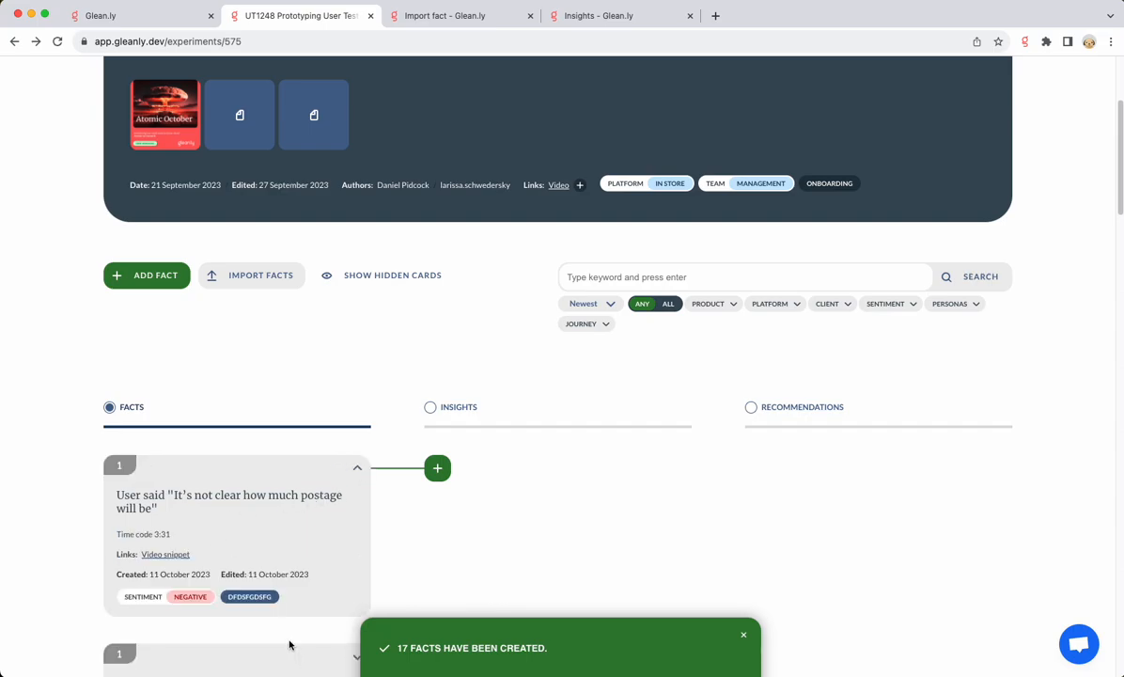